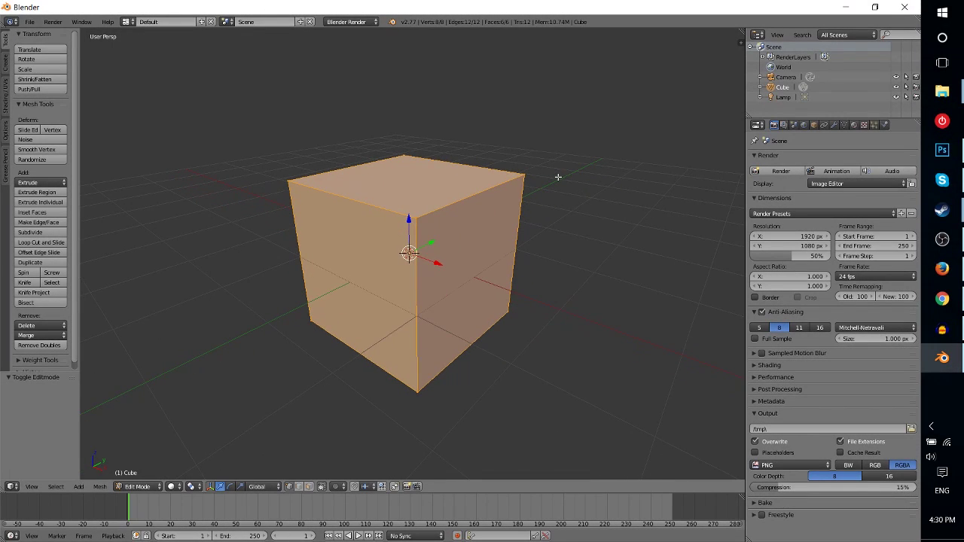
- Switch the viewport shading to Texture so the cube's faces appear darker and shaded
middle_click_drag(558, 177, 551, 187)
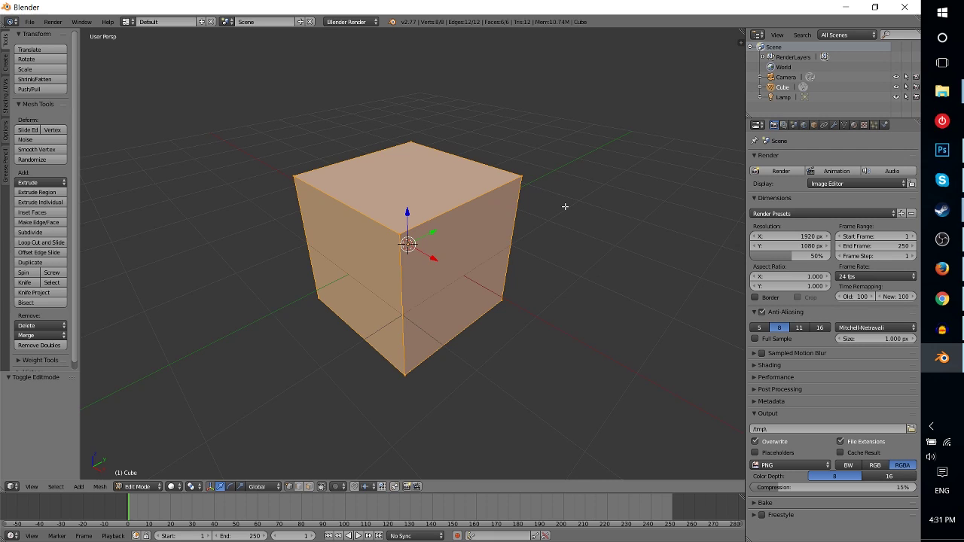
key("Tab")
key("Tab")
left_click(181, 487)
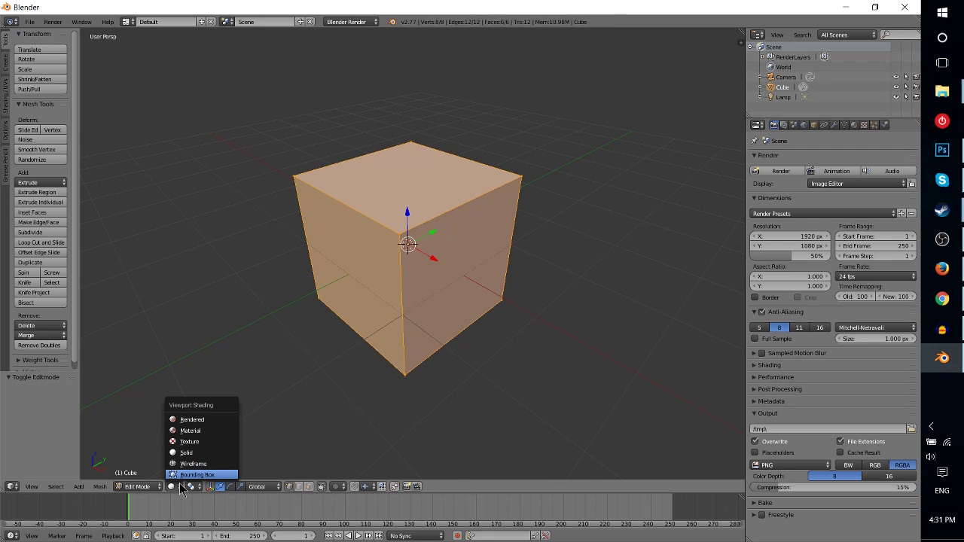
left_click(181, 488)
left_click(181, 488)
left_click(197, 439)
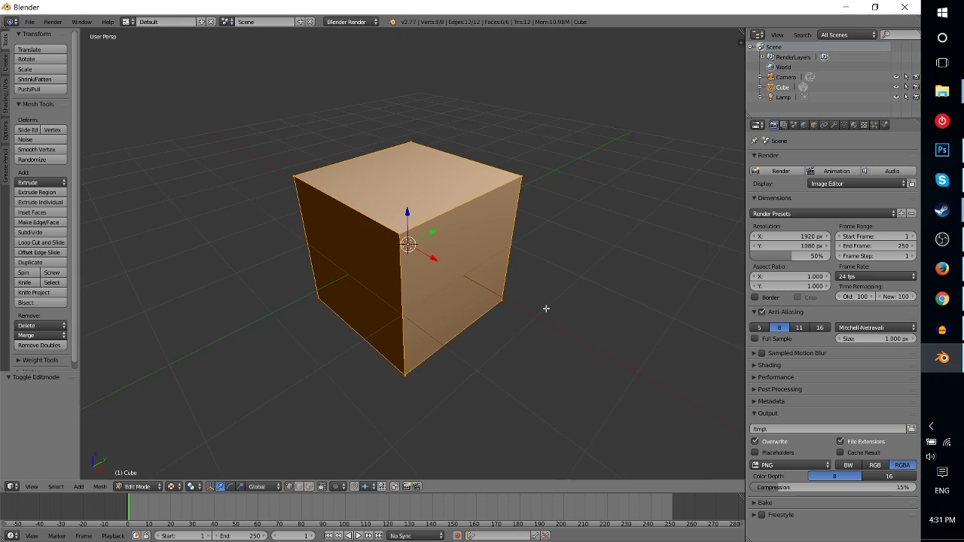
- Orbit around the textured cube in Object Mode, then return it to Edit Mode
key("Tab")
middle_click_drag(428, 187, 468, 229)
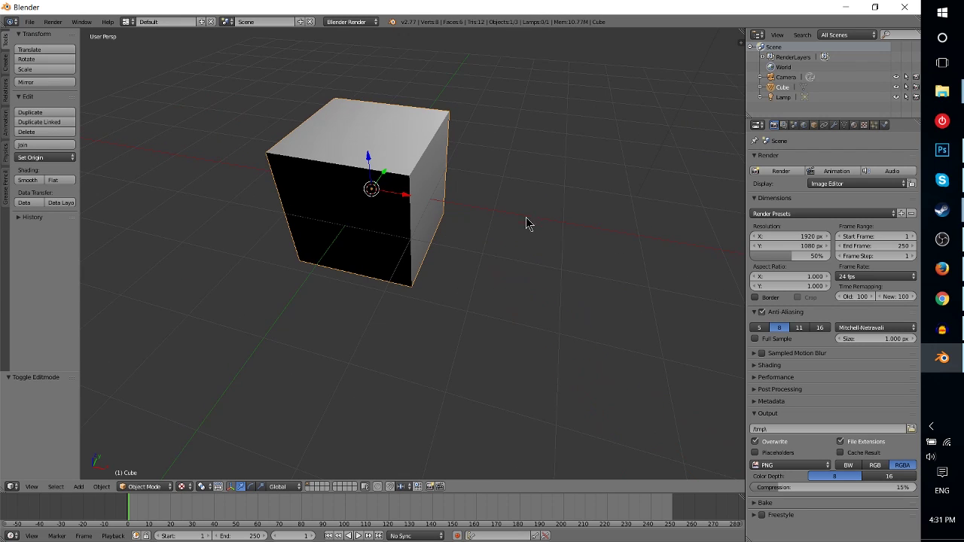
middle_click_drag(526, 223, 422, 274)
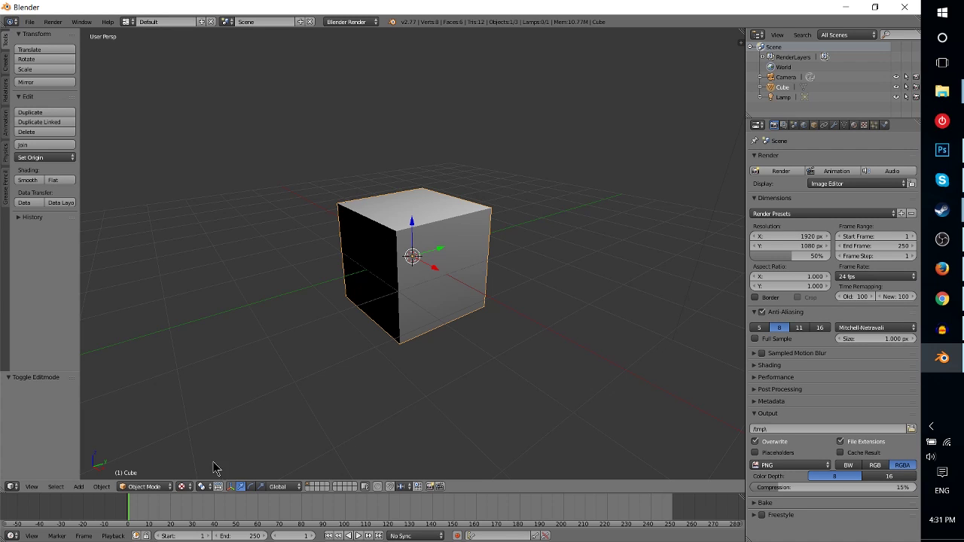
left_click(185, 485)
middle_click_drag(380, 247, 372, 231)
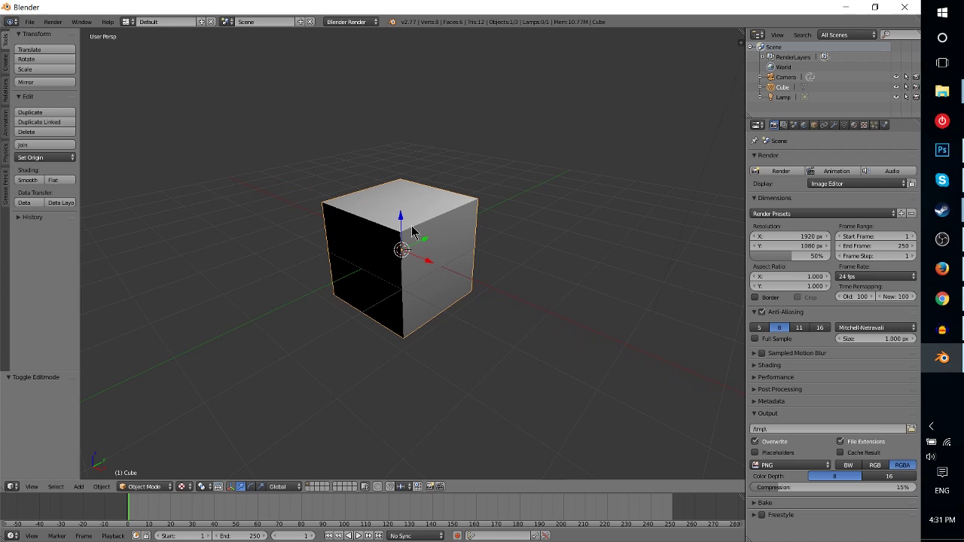
key("Tab")
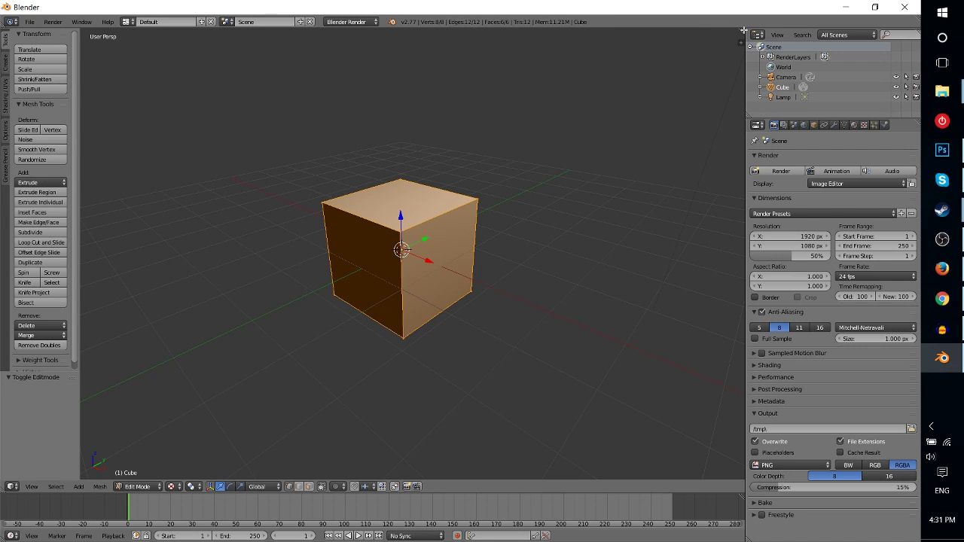
- Split the 3D view side by side and make the right half a UV/Image Editor
left_click_drag(739, 31, 415, 55)
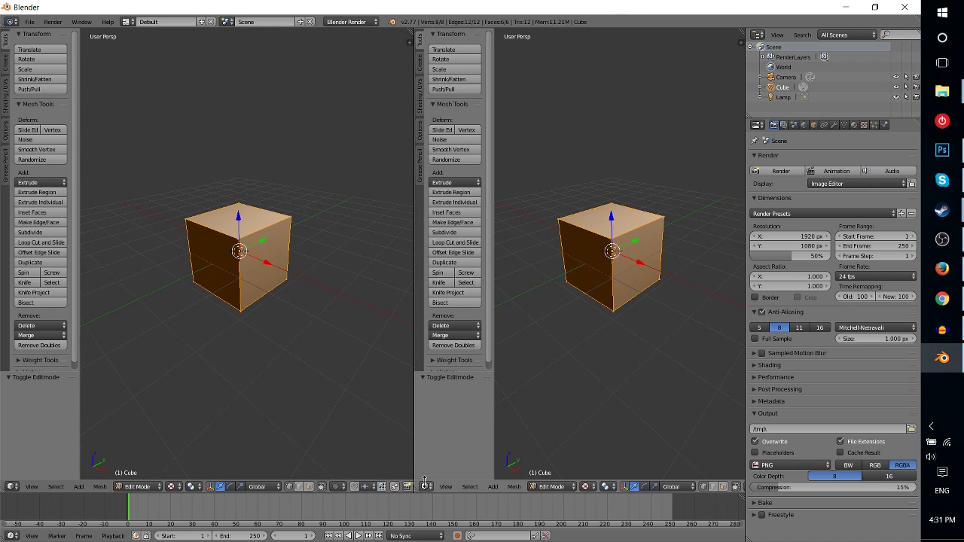
left_click(426, 487)
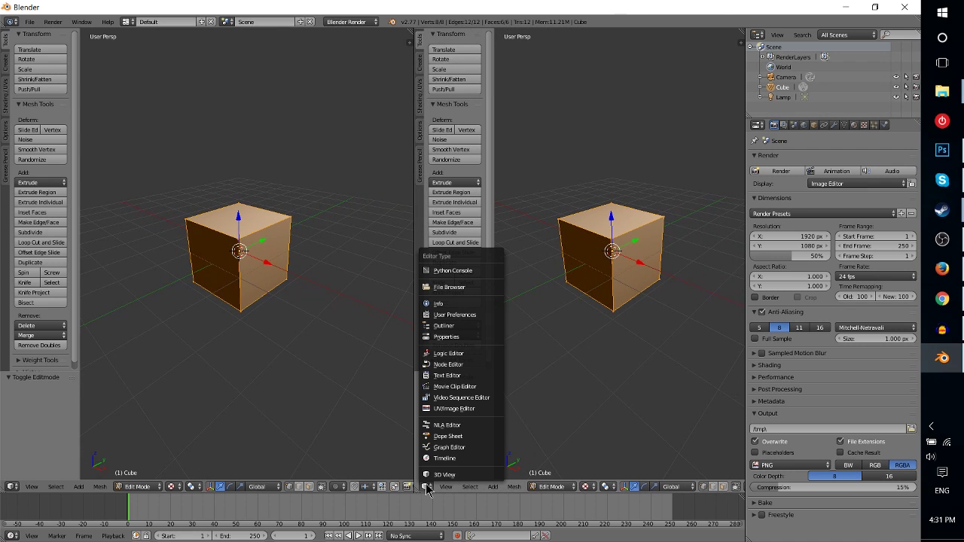
left_click(469, 415)
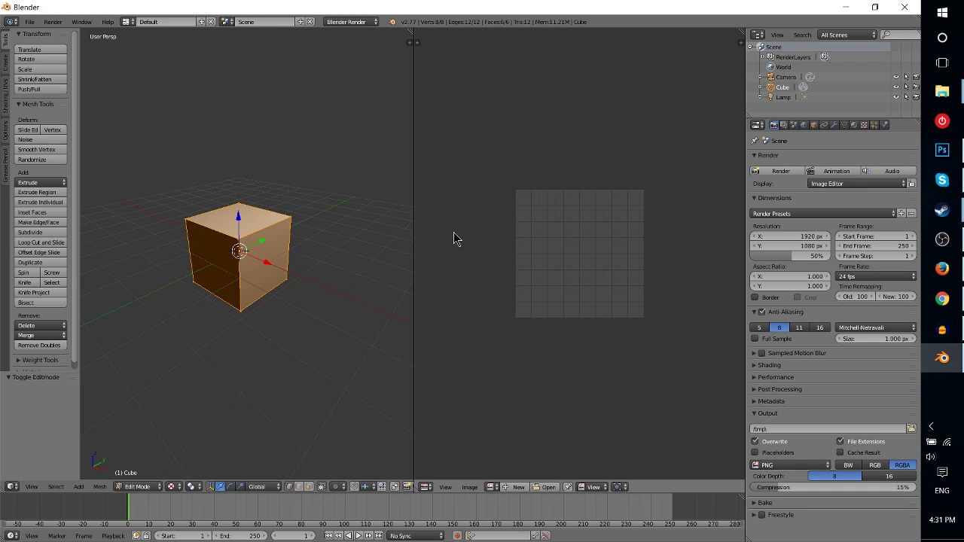
- Nudge the cube slightly, select its whole mesh, and centre the view on it
key("g")
left_click(347, 253)
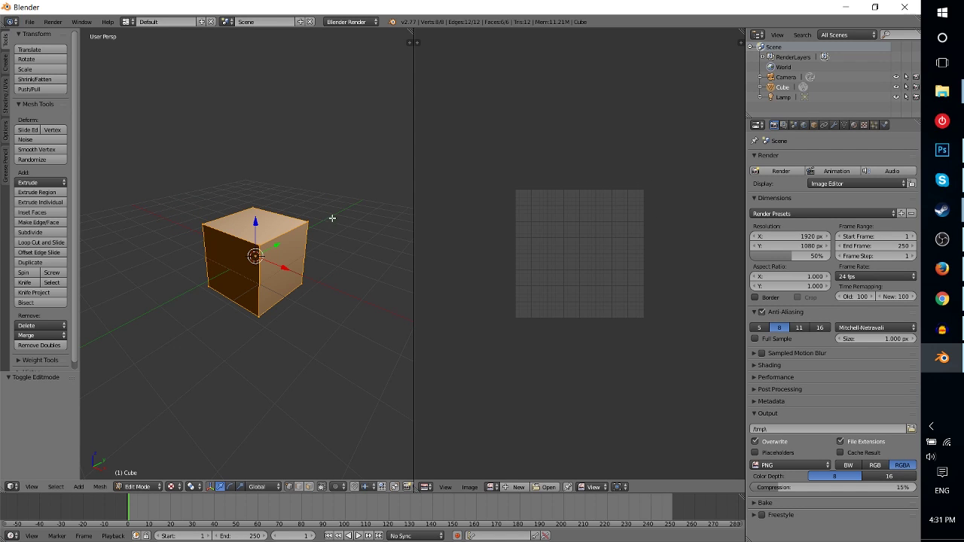
scroll(332, 218, "up", 3)
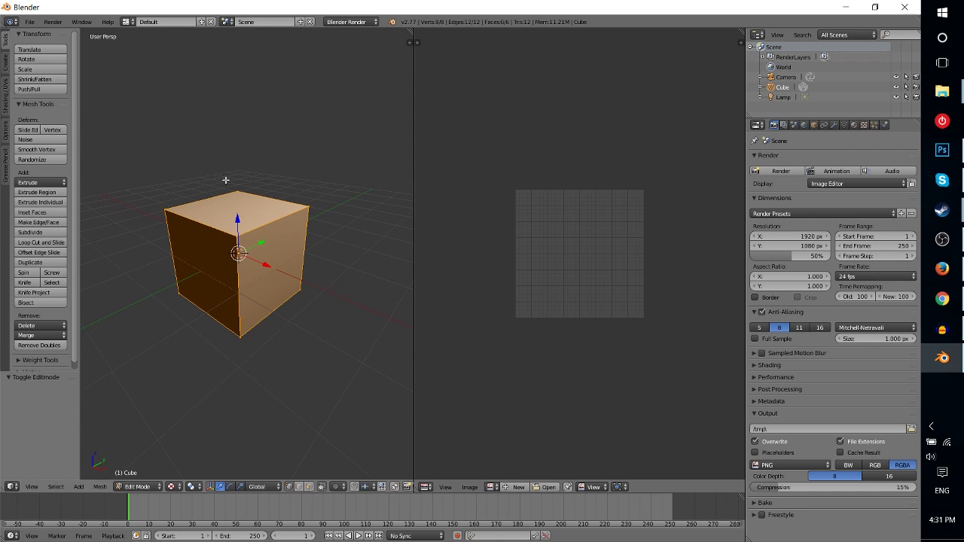
key("a")
key("a")
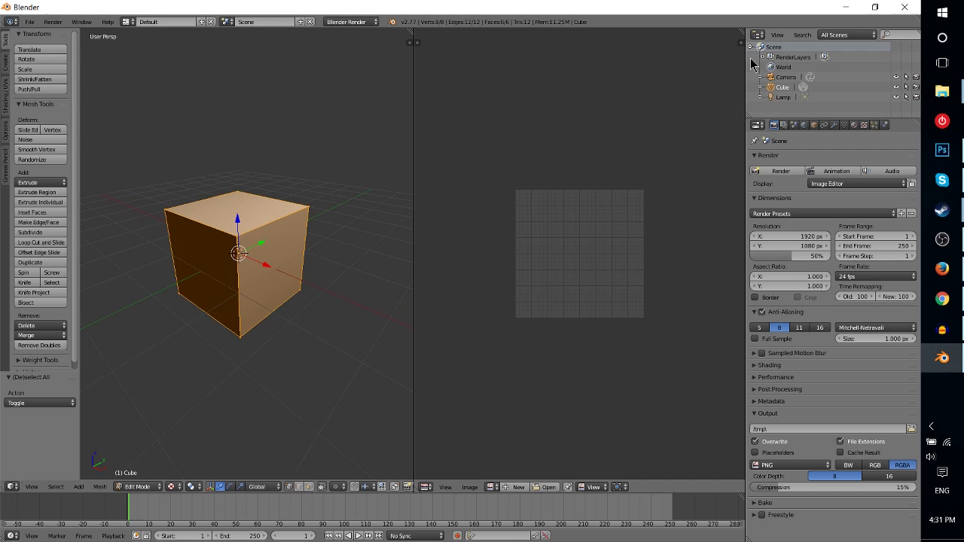
key("a")
key("a")
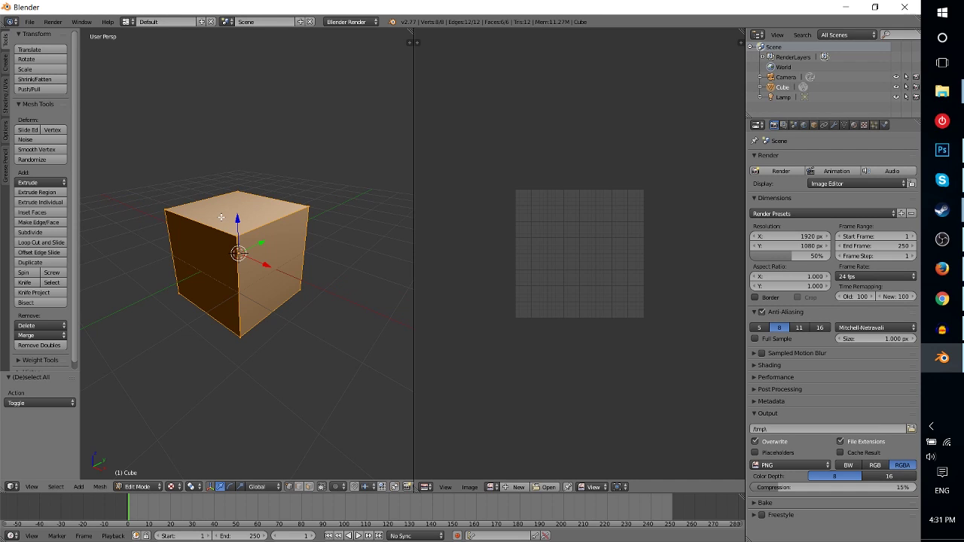
key("KP_Decimal")
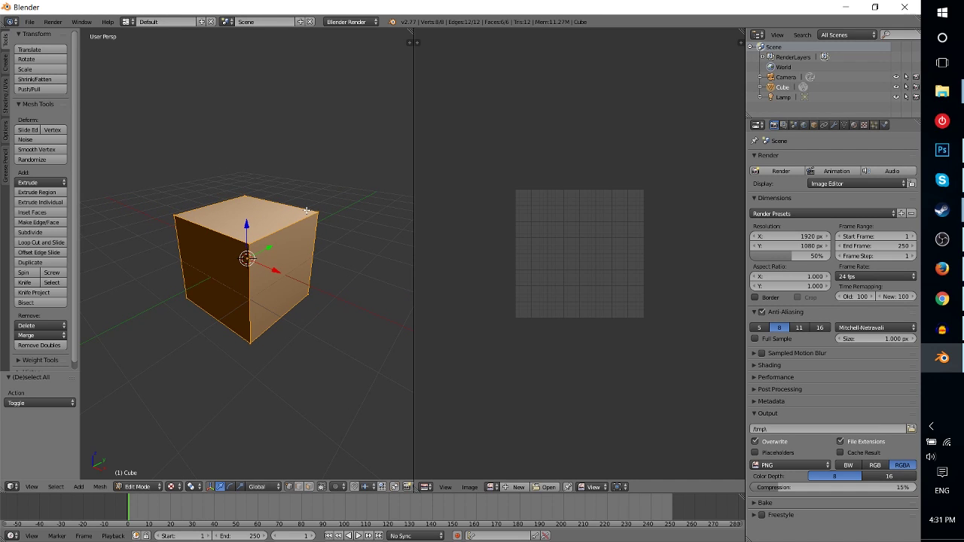
- Unwrap the cube's mesh into UVs and zoom the UV/Image Editor in
key("u")
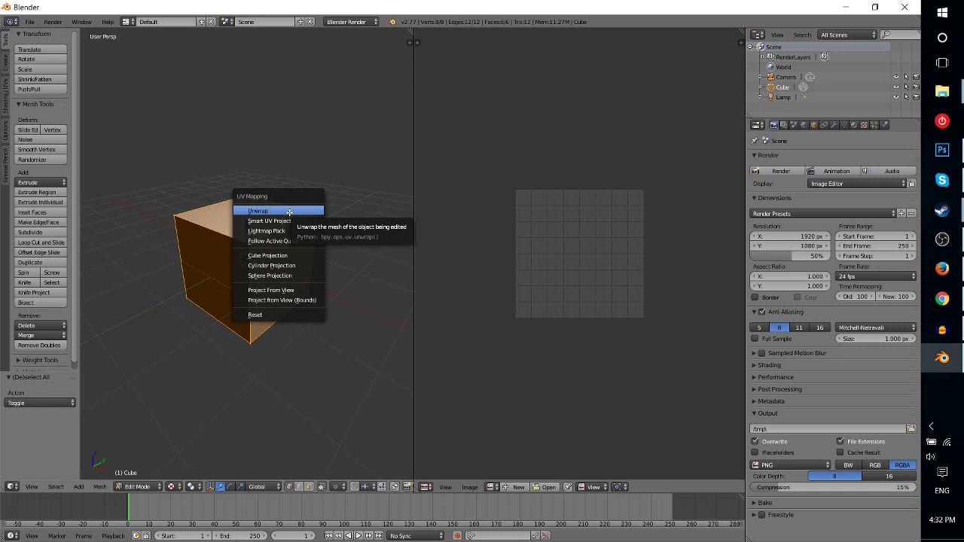
left_click(290, 211)
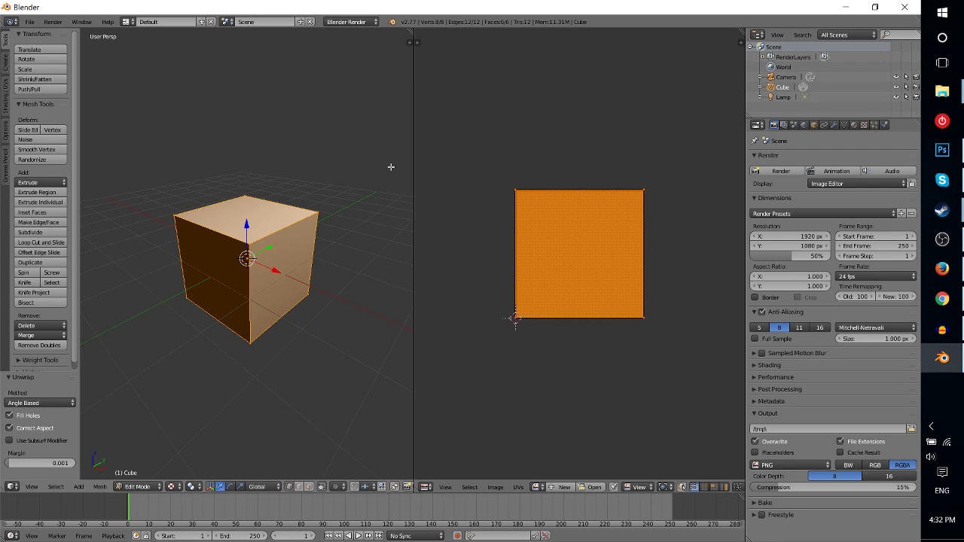
scroll(532, 182, "up", 3)
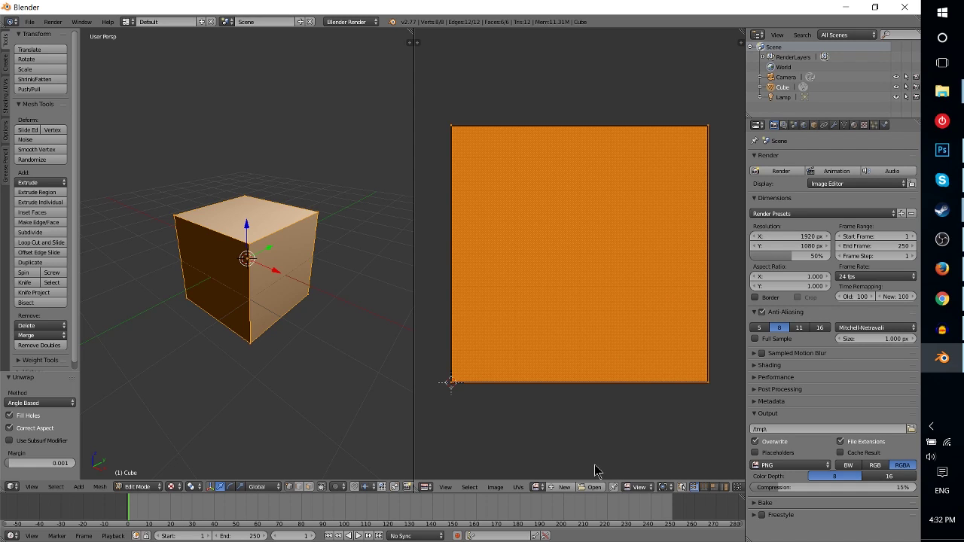
- Open darkwood1.jpg from the recent textures folder in the UV/Image Editor
left_click(593, 488)
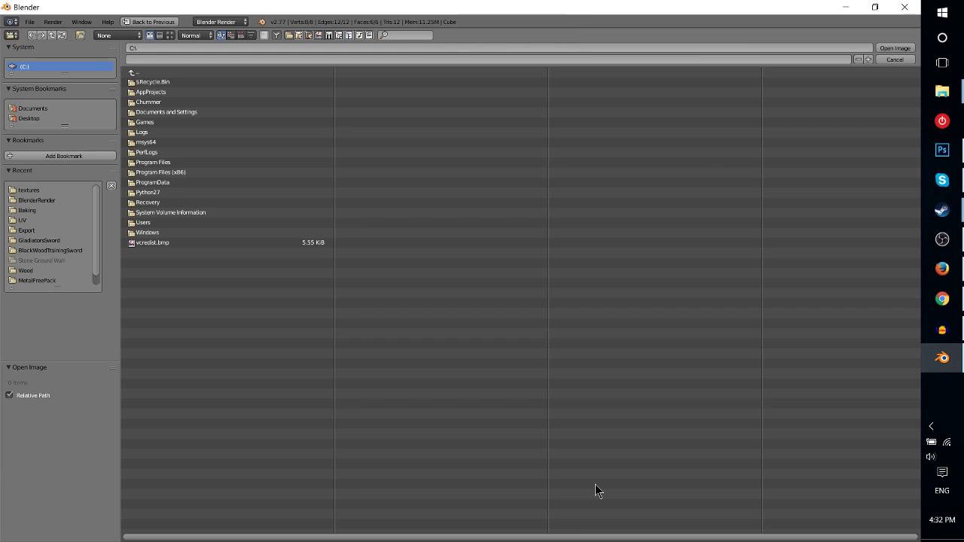
left_click(30, 190)
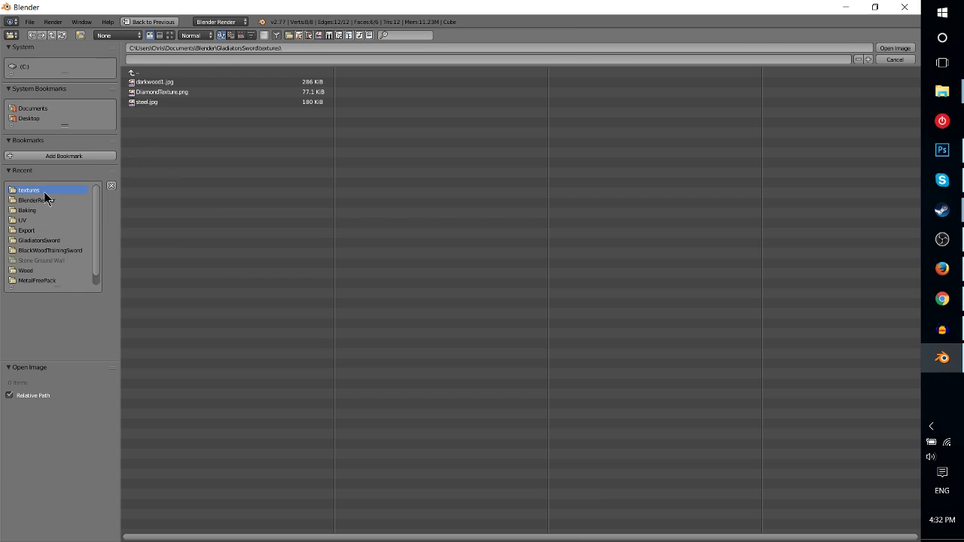
left_click(187, 83)
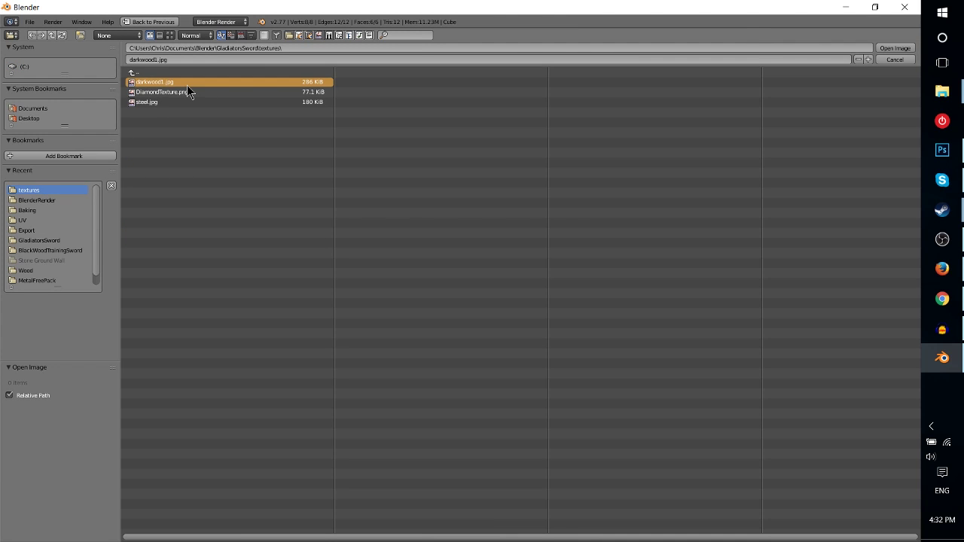
double_click(187, 85)
scroll(580, 247, "down", 2)
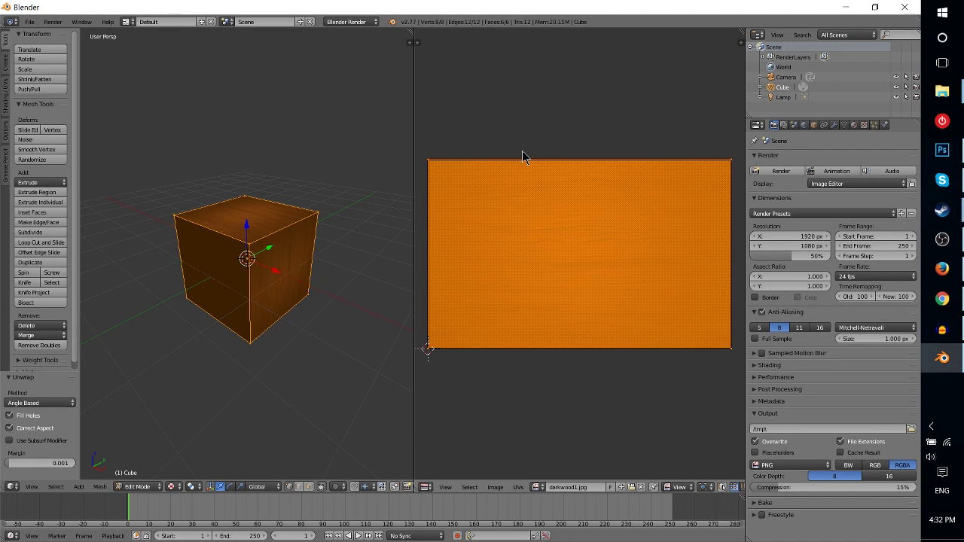
- Deselect all UVs and mesh, zoom out, and orbit to view the wood grain on the cube
key("a")
scroll(525, 192, "down", 1)
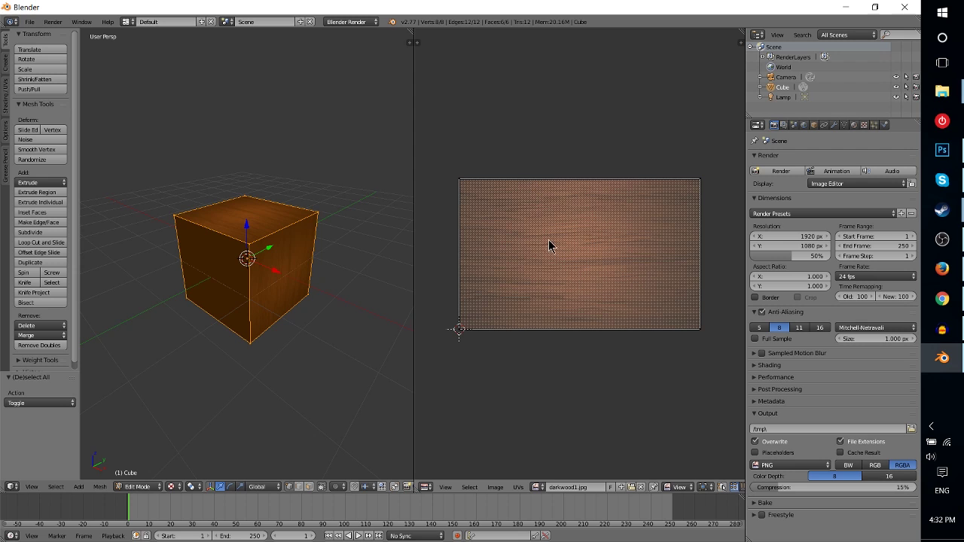
middle_click_drag(259, 242, 324, 264)
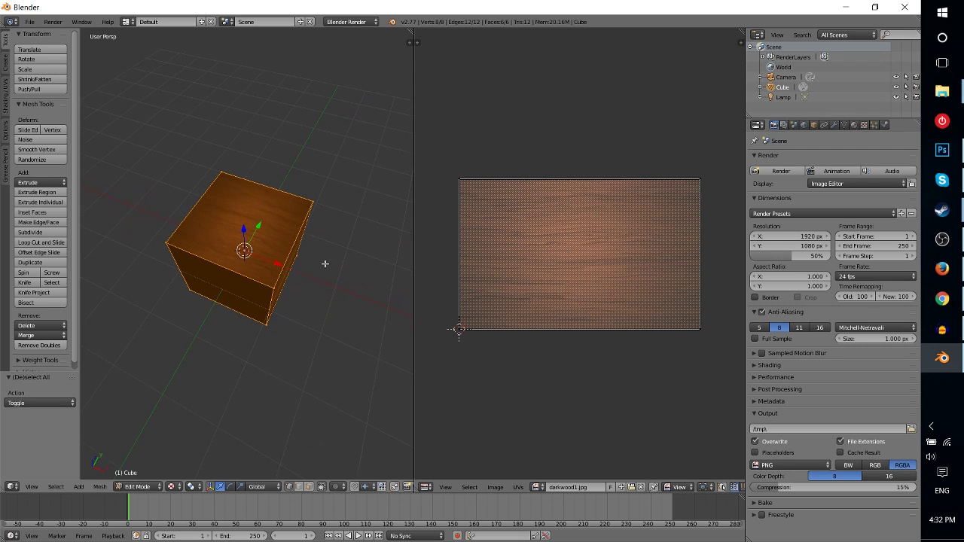
scroll(289, 269, "up", 3)
key("a")
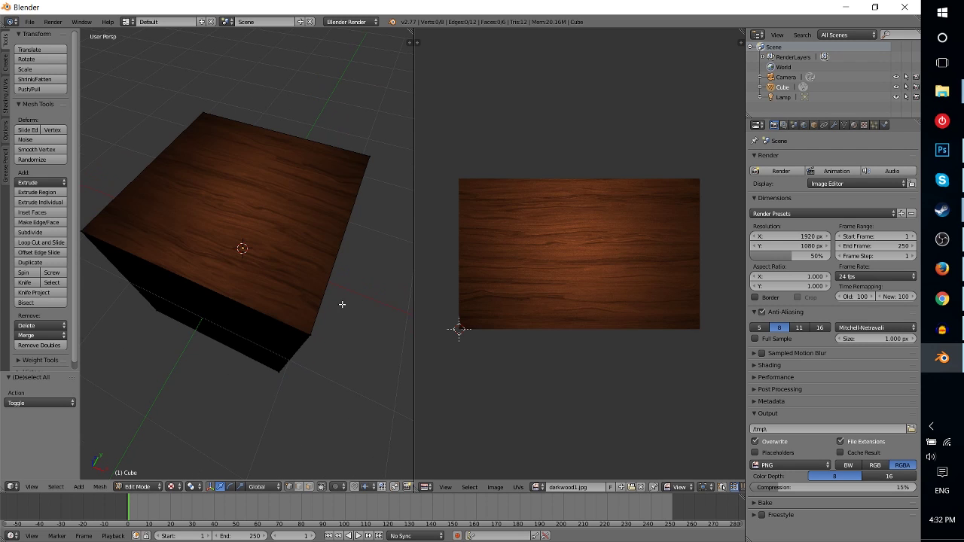
mouse_move(342, 304)
middle_mouse_down()
mouse_move(290, 236)
mouse_move(279, 275)
mouse_move(290, 335)
mouse_move(263, 347)
mouse_move(318, 210)
mouse_move(273, 284)
mouse_move(265, 215)
mouse_move(299, 314)
mouse_move(237, 125)
mouse_move(323, 241)
mouse_move(207, 248)
mouse_move(316, 256)
mouse_move(278, 254)
mouse_move(338, 271)
mouse_move(318, 198)
mouse_move(353, 236)
mouse_move(213, 294)
mouse_move(276, 306)
mouse_move(193, 266)
mouse_move(346, 295)
mouse_move(359, 333)
mouse_move(129, 319)
mouse_move(235, 303)
mouse_move(153, 264)
mouse_move(243, 325)
mouse_move(239, 262)
mouse_move(265, 309)
mouse_move(230, 303)
mouse_move(307, 286)
mouse_move(249, 271)
mouse_move(237, 279)
middle_mouse_up()
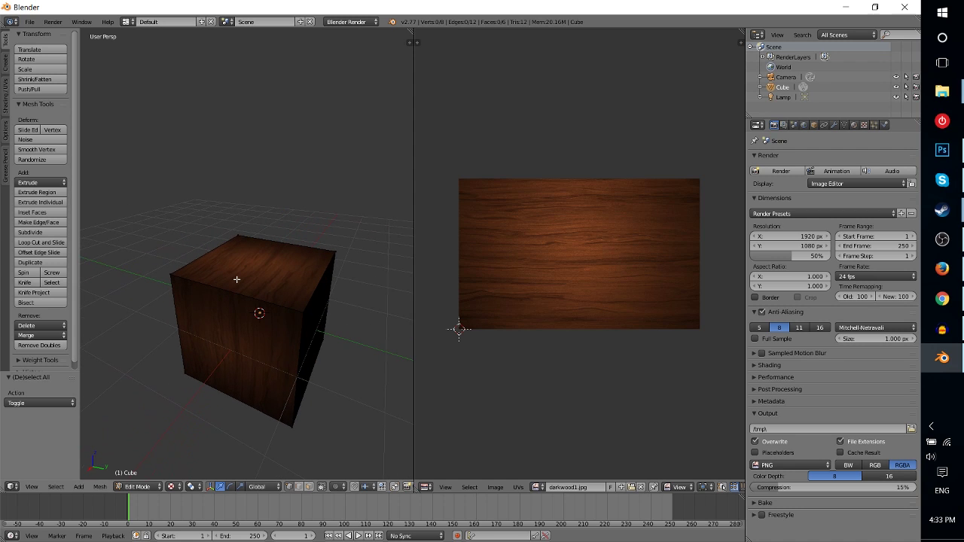
- Switch the viewport to Material shading and orbit around the cube
left_click(169, 488)
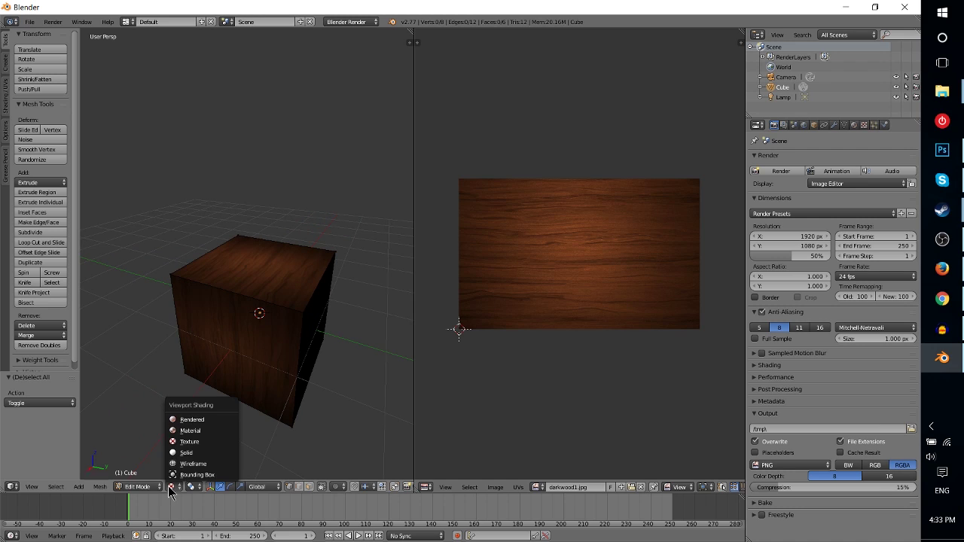
left_click(224, 430)
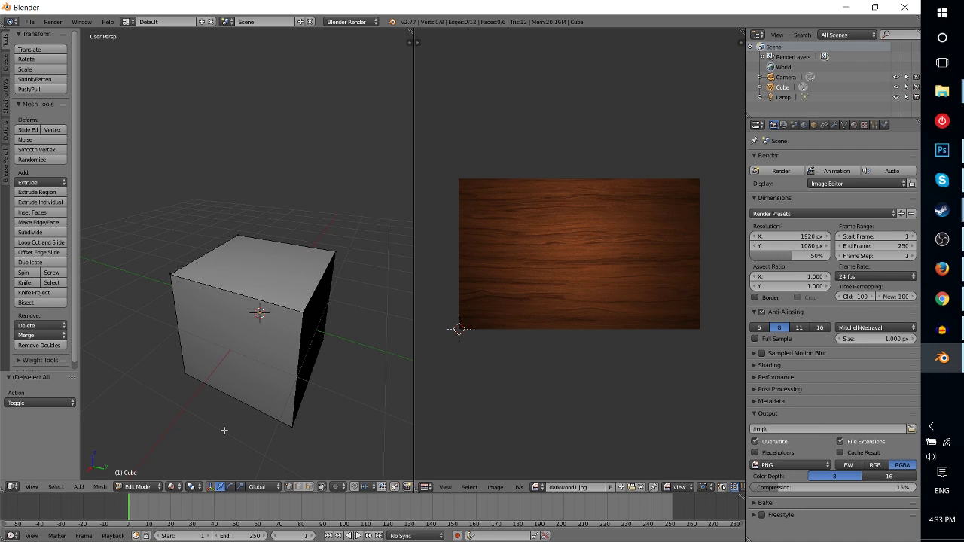
middle_click_drag(242, 299, 271, 306)
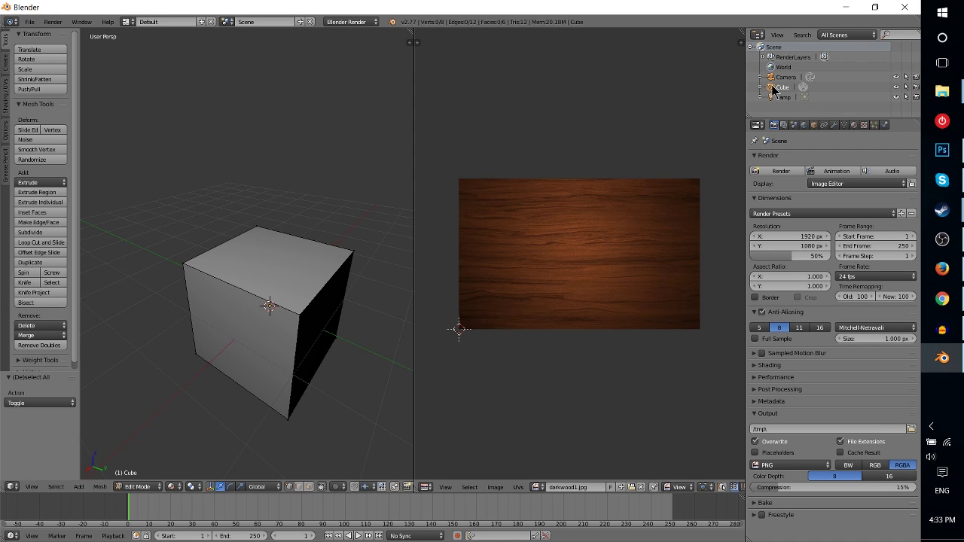
left_click(854, 126)
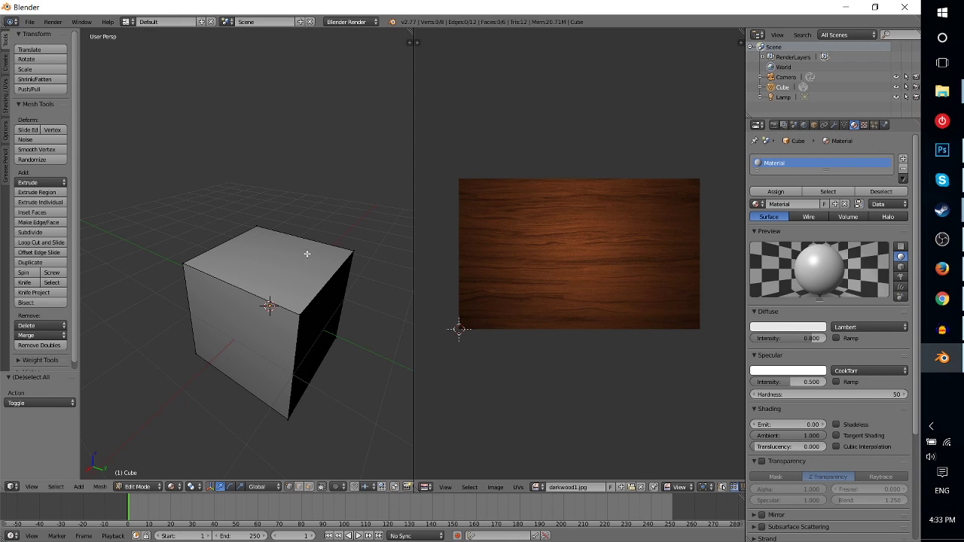
middle_click_drag(232, 307, 240, 277)
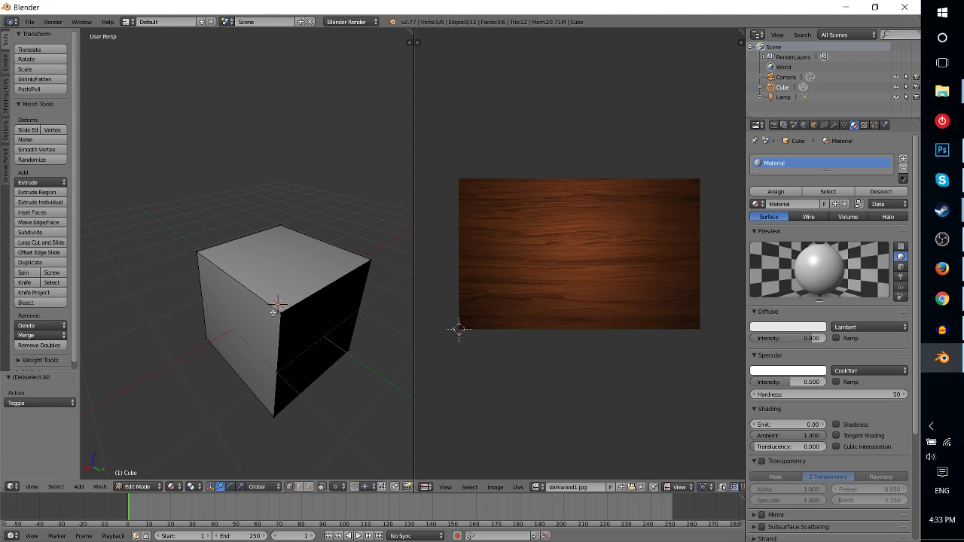
left_click(865, 125)
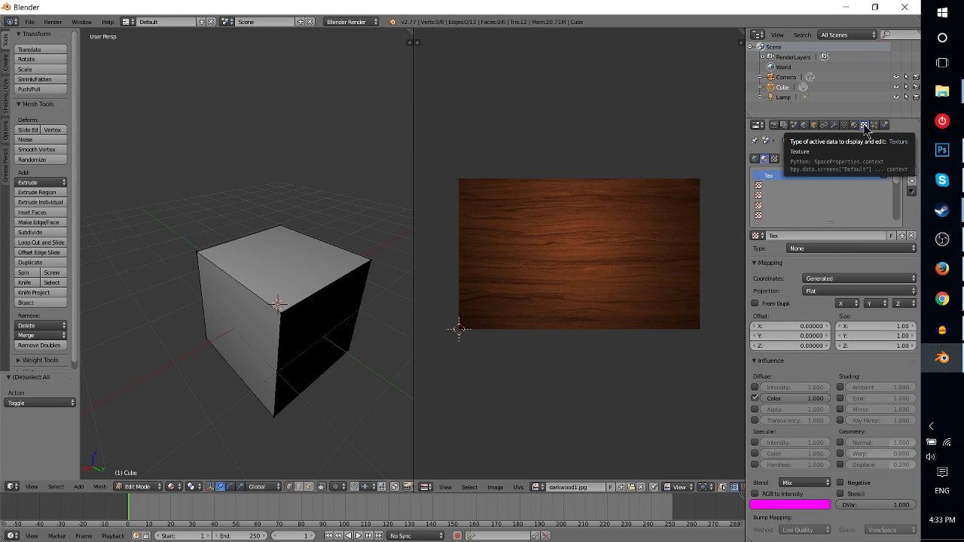
- Return to the material's texture slots and add a New texture in the empty second slot
left_click(855, 126)
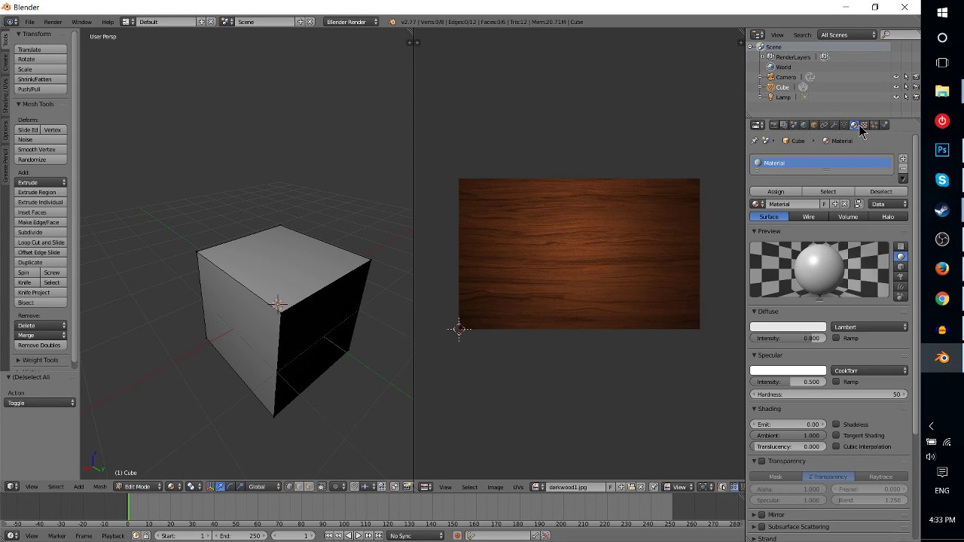
left_click(863, 125)
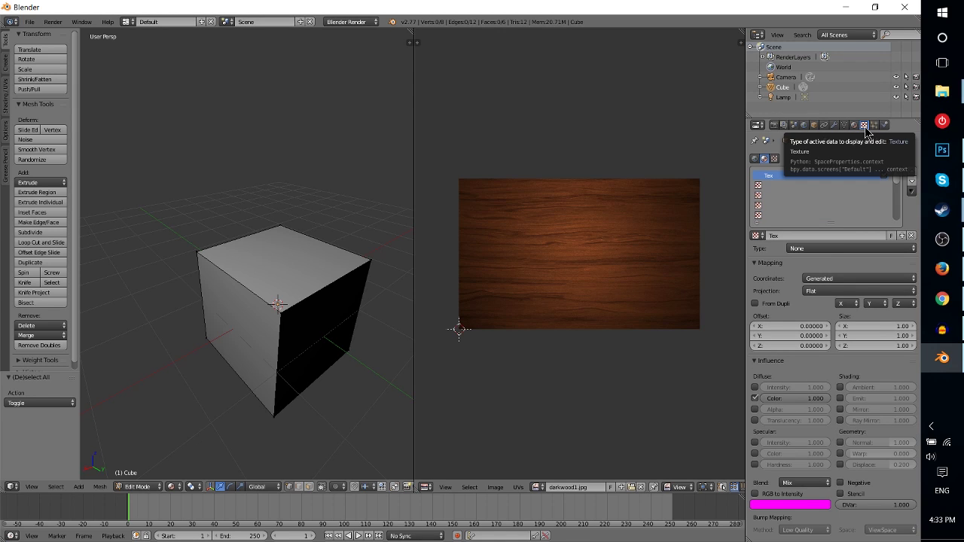
left_click(778, 186)
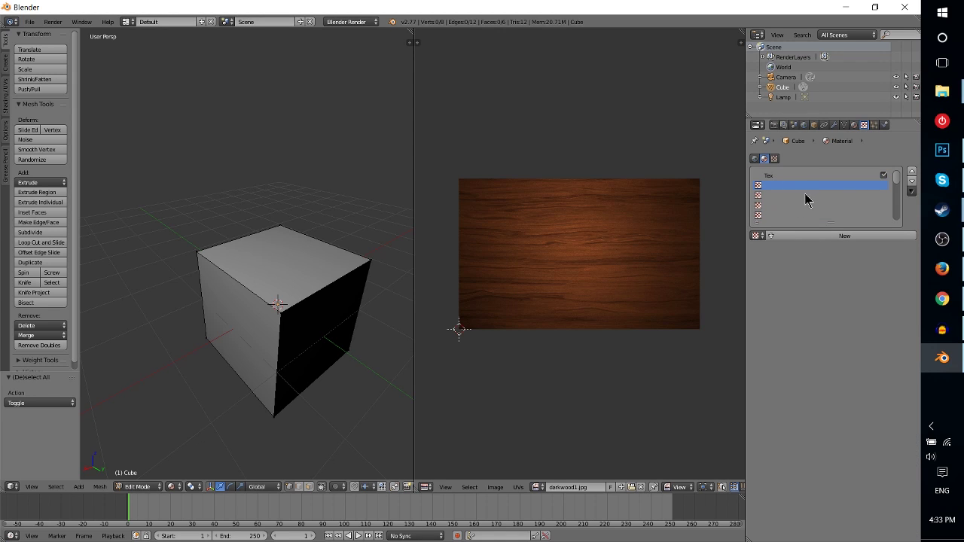
left_click(797, 176)
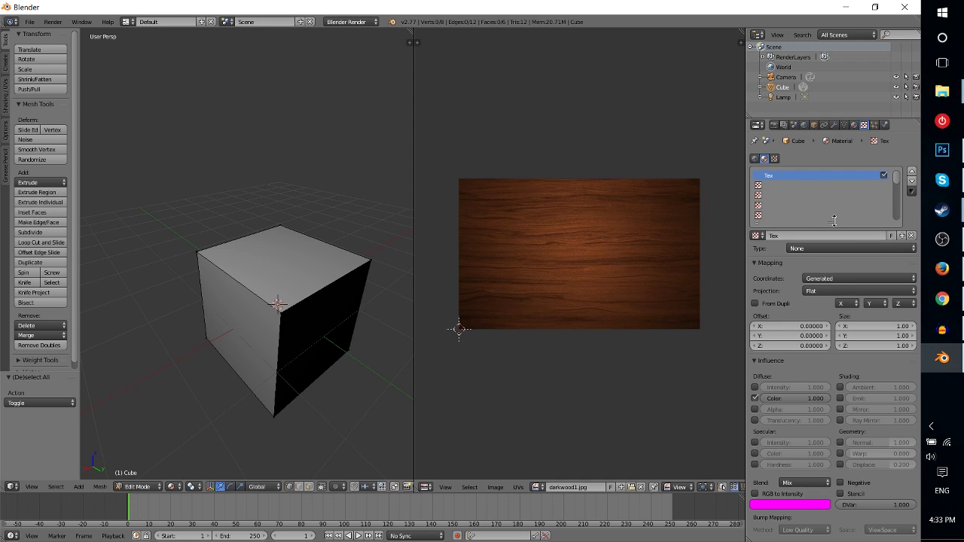
left_click(819, 249)
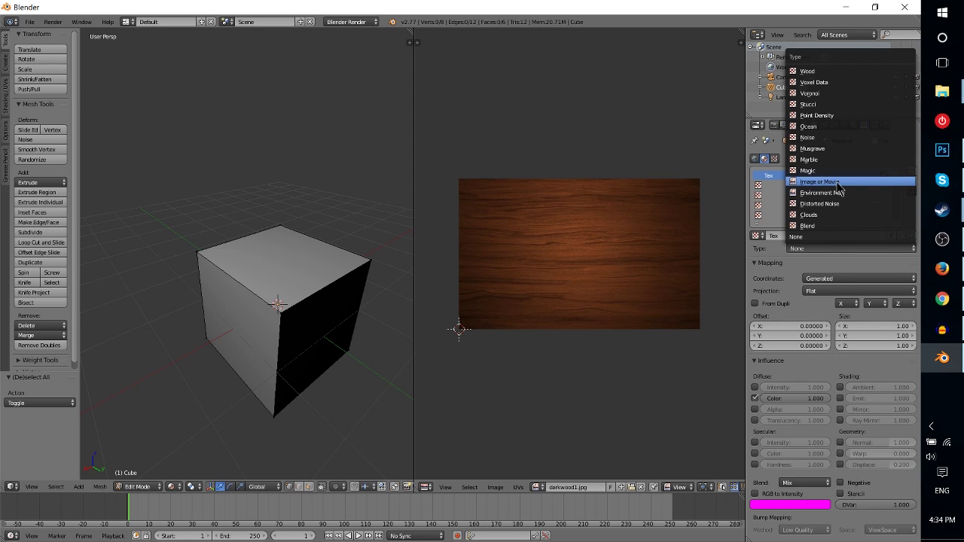
left_click(836, 238)
left_click(789, 187)
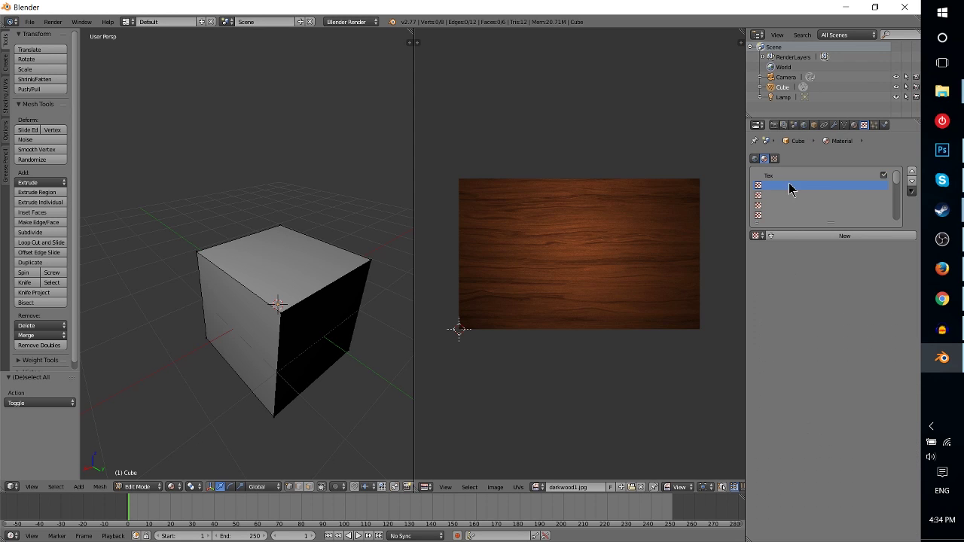
left_click(795, 238)
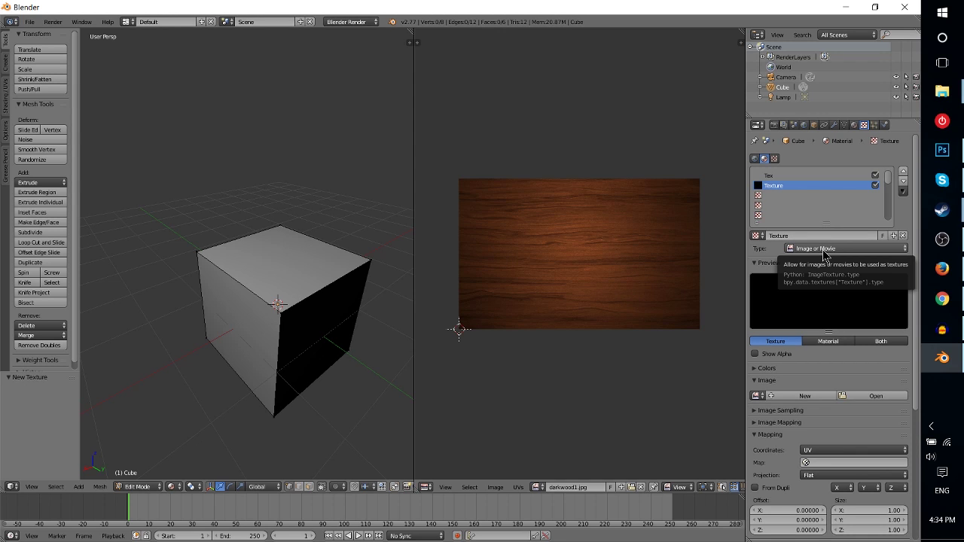
- Set the first texture slot Tex to the Image or Movie type
left_click(796, 175)
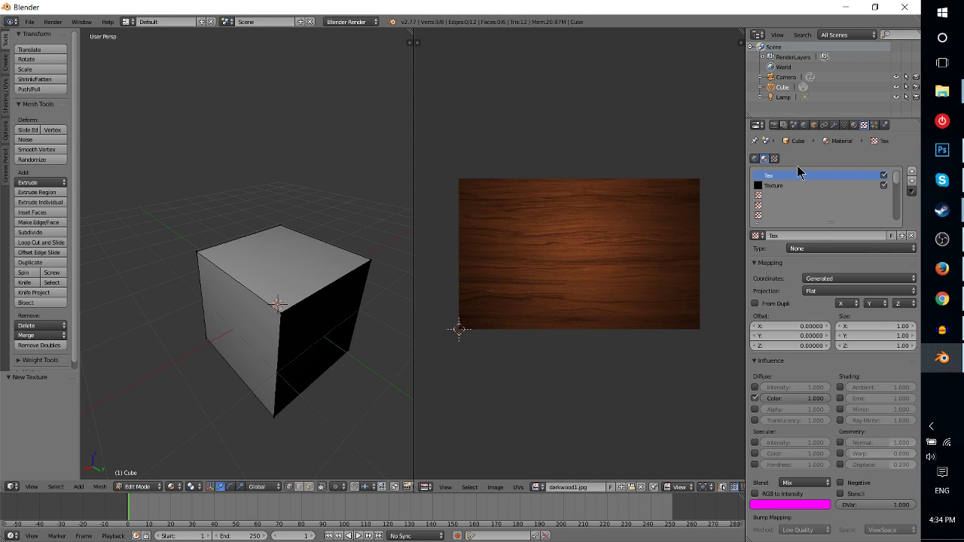
left_click(813, 249)
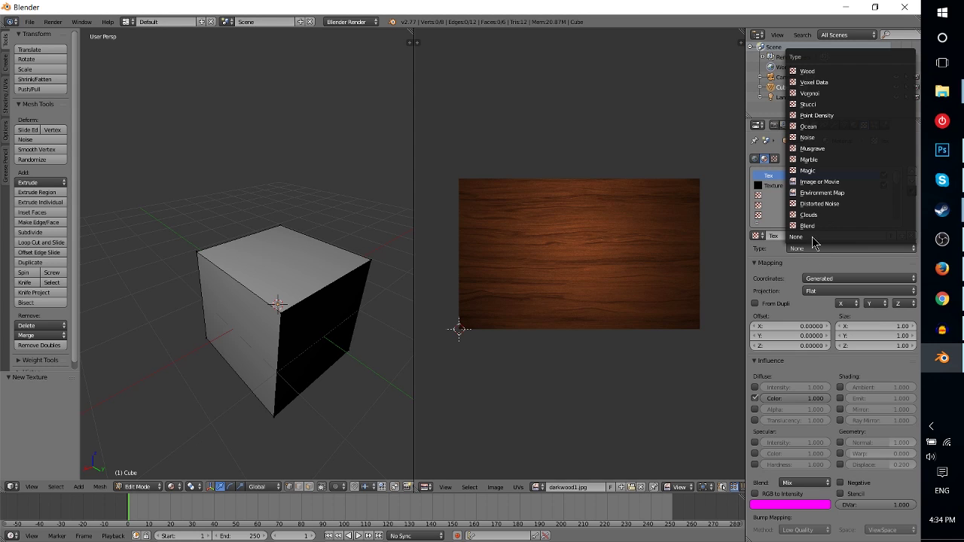
left_click(820, 182)
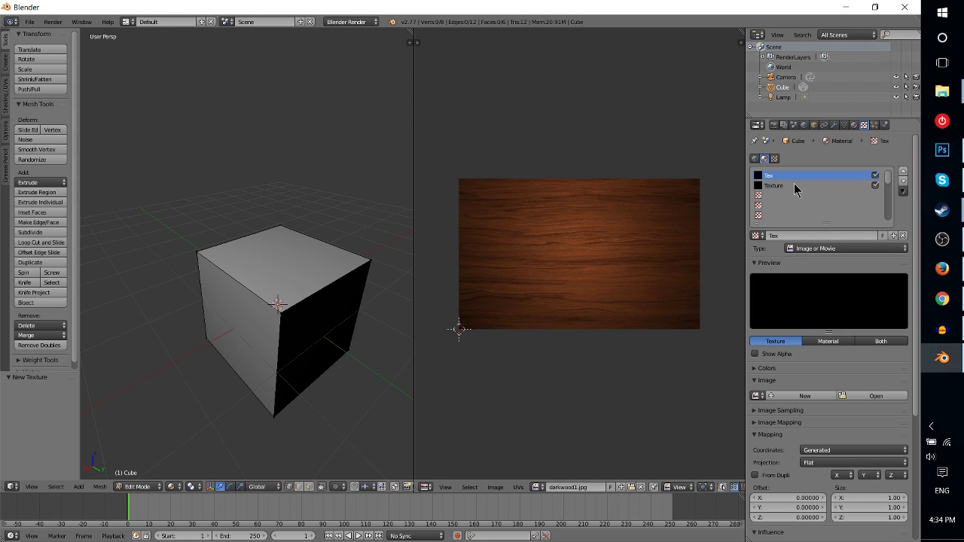
- Load darkwood1.jpg from the recent textures folder as the Tex texture's image
left_click(877, 396)
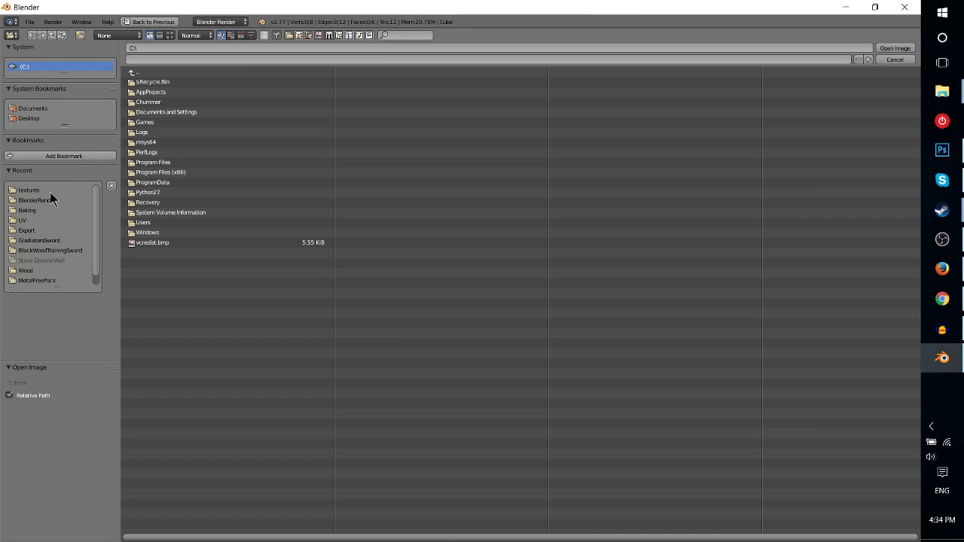
left_click(52, 190)
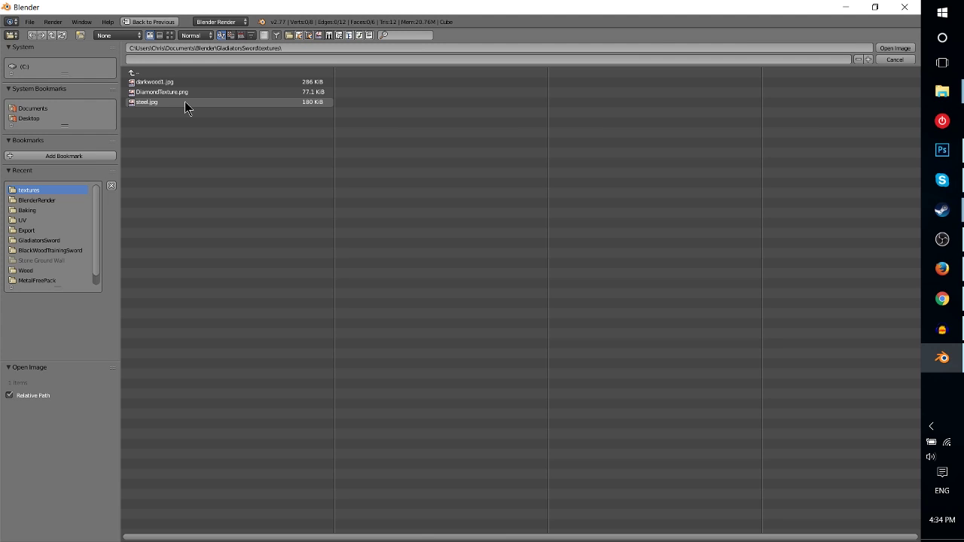
left_click(185, 81)
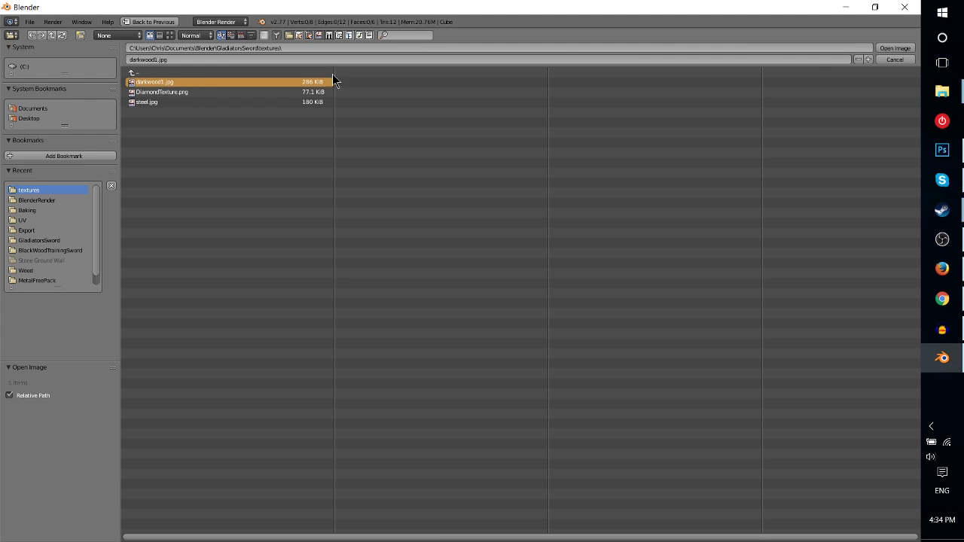
left_click(886, 48)
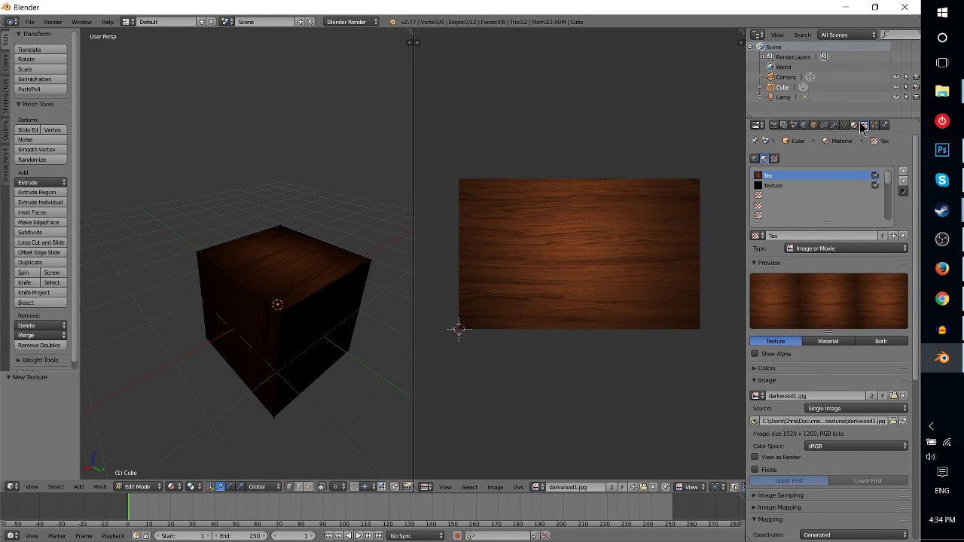
- Show the Material tab's dark wood preview sphere, then orbit and zoom in on the cube
left_click(854, 125)
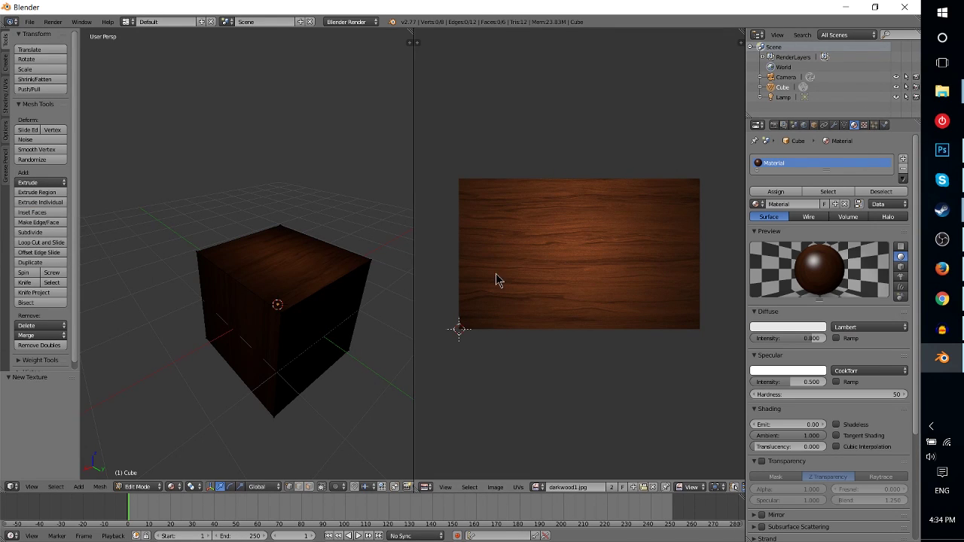
middle_click_drag(377, 284, 325, 331)
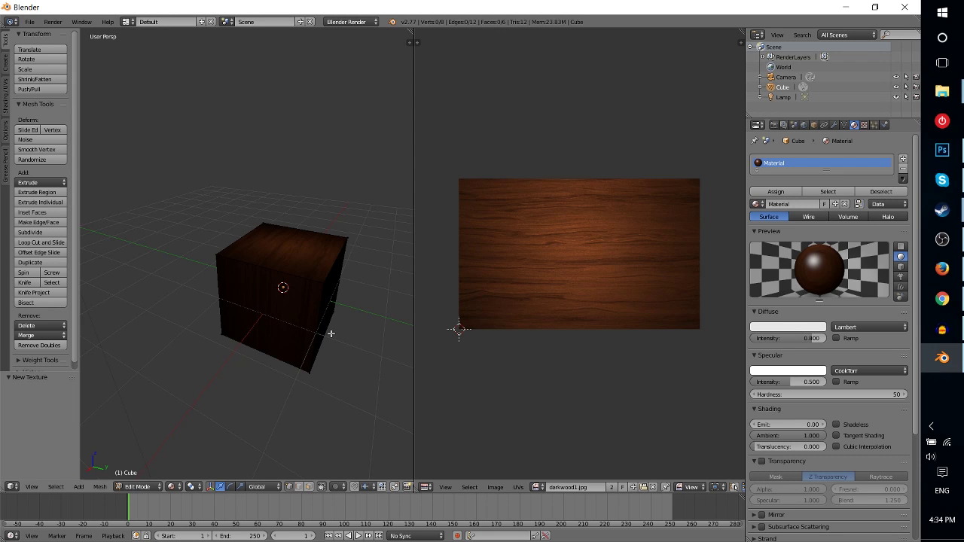
middle_click_drag(331, 335, 320, 309)
scroll(320, 310, "up", 1)
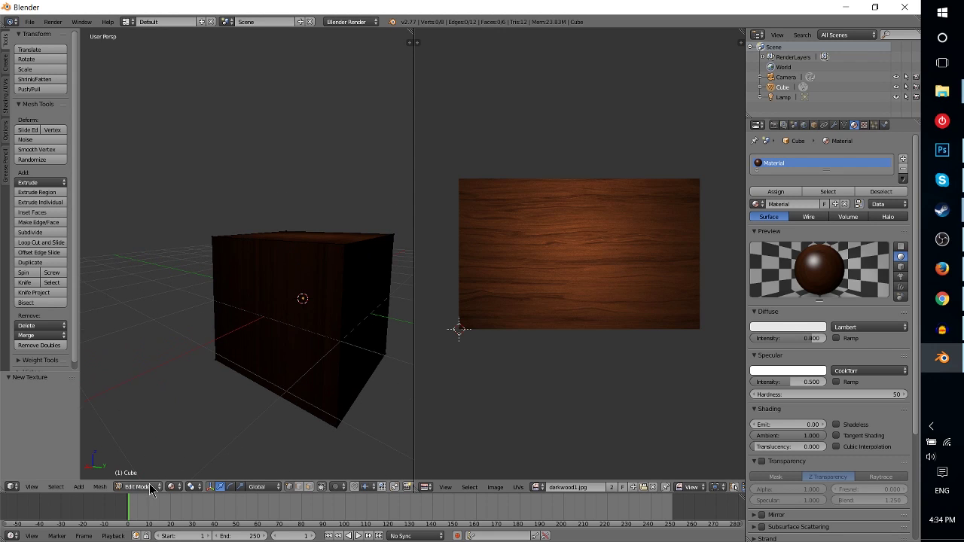
- Switch the 3D view to Rendered shading and orbit to inspect the dark wood cube
left_click(173, 491)
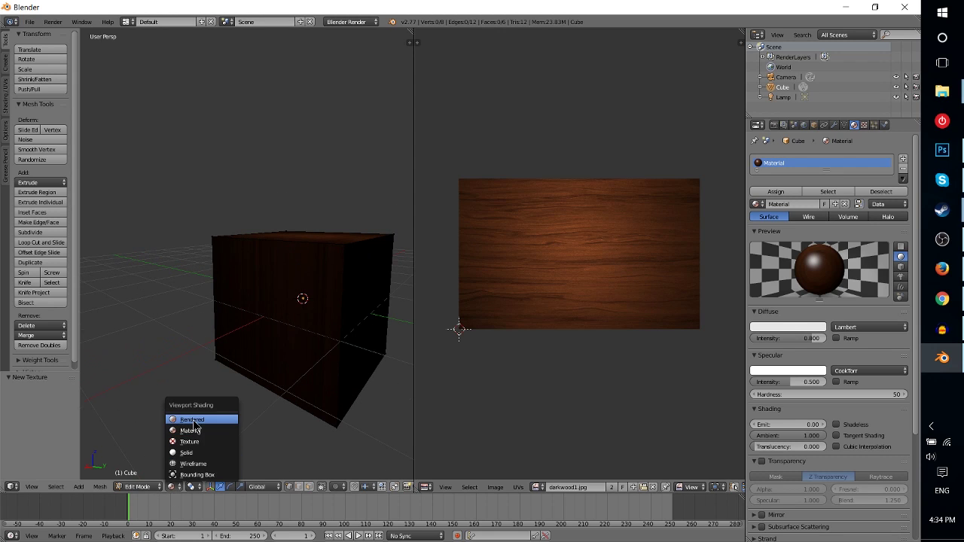
left_click(193, 418)
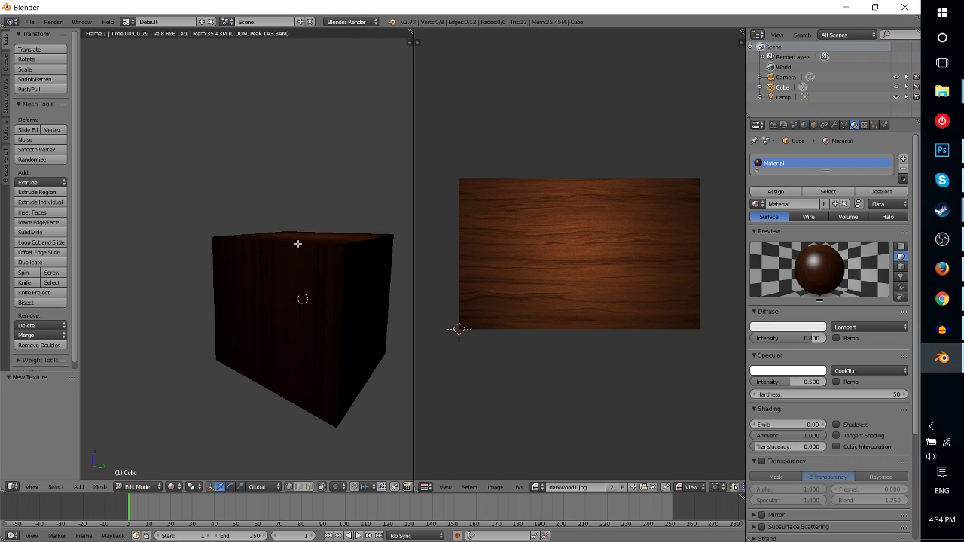
middle_click_drag(319, 211, 344, 324)
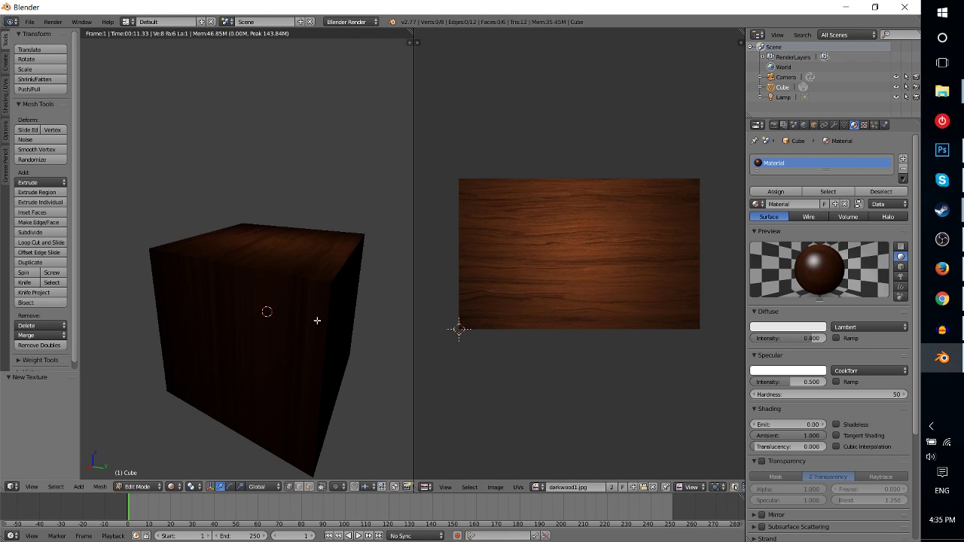
middle_click_drag(319, 366, 318, 333)
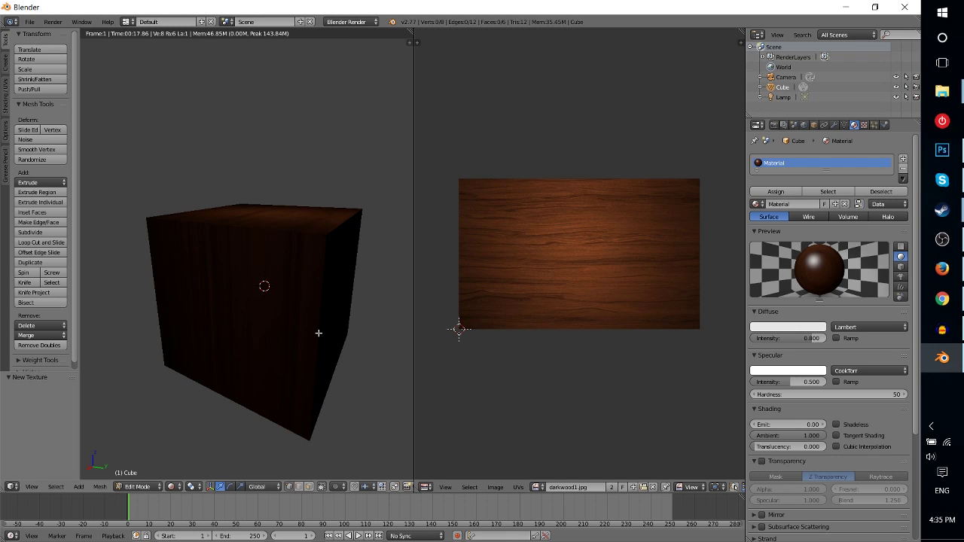
middle_click_drag(318, 332, 269, 355)
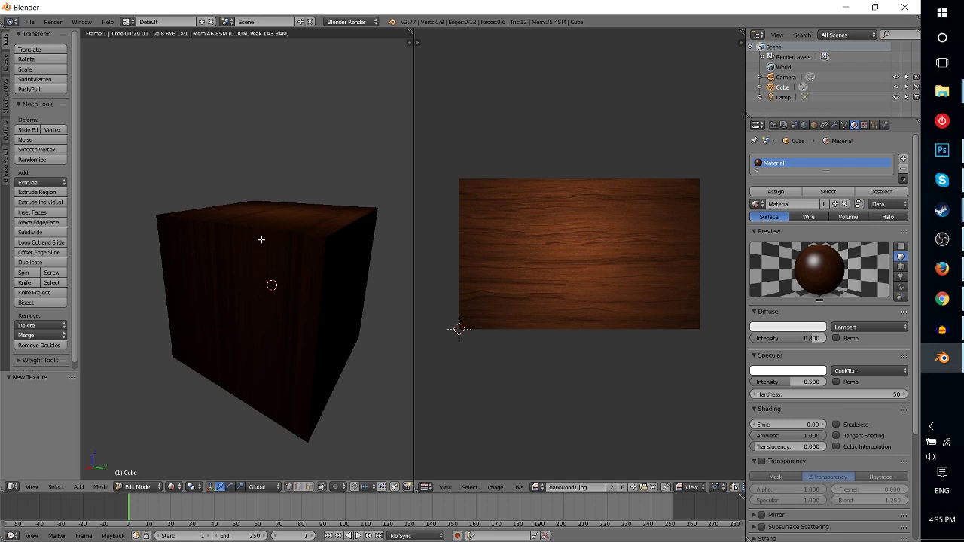
- Render the dark wood-textured cube from the camera with F12
key("F12")
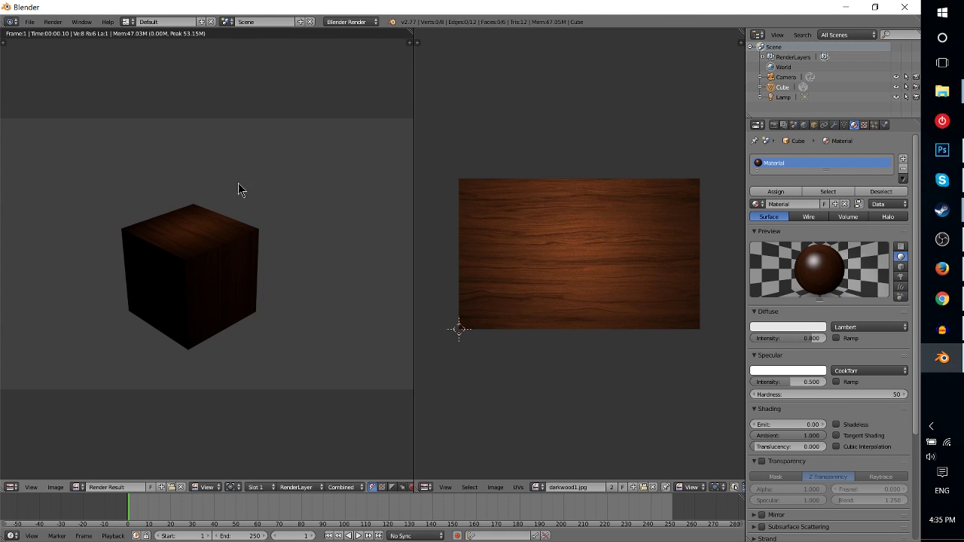